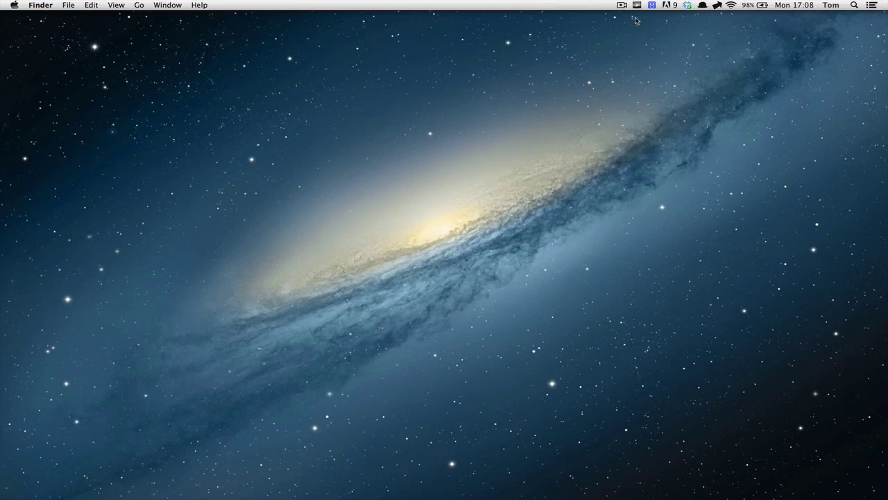
Open and close Notification Center a few times over the empty desktop.
scroll(636, 21, right, 5)
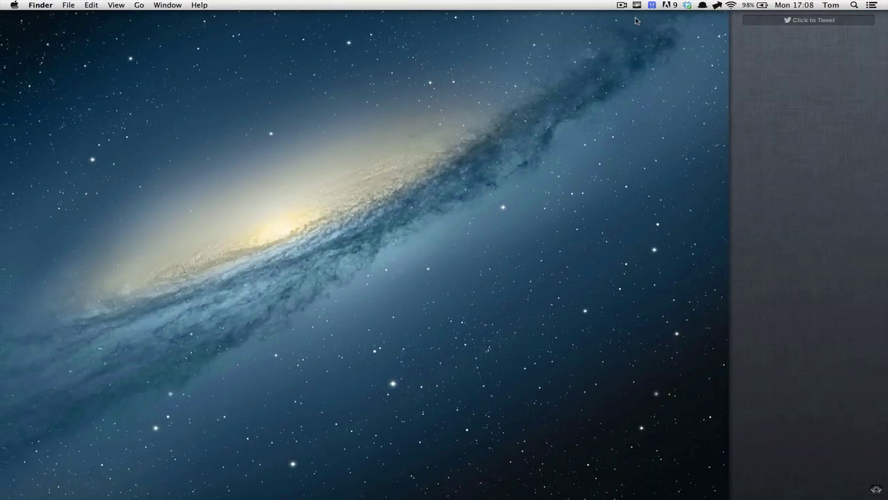
click(580, 102)
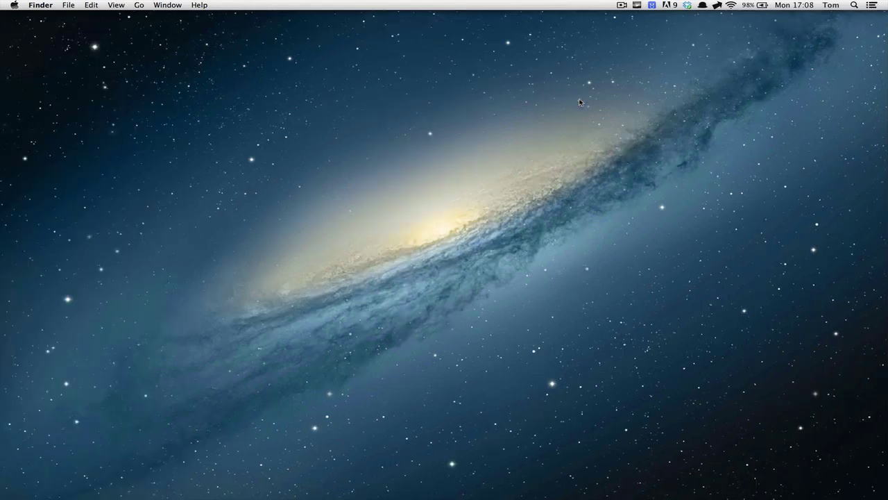
click(872, 6)
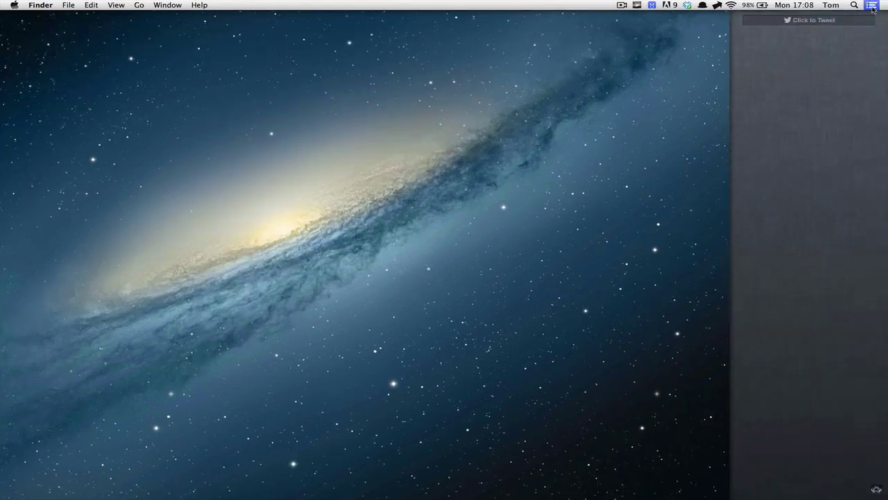
click(872, 6)
click(872, 6)
click(872, 6)
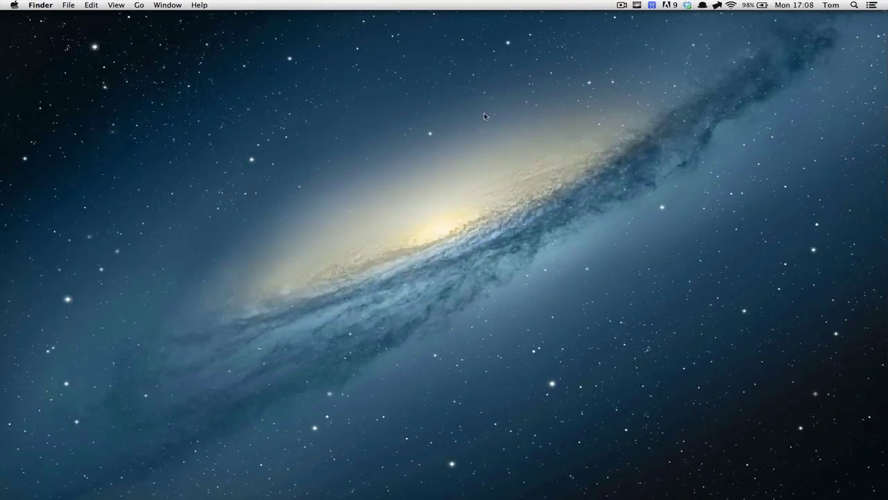
Launch System Preferences, search its settings for "hot" and open the Hot Corners options of Desktop & Screen Saver.
key(alt+space)
text(sys)
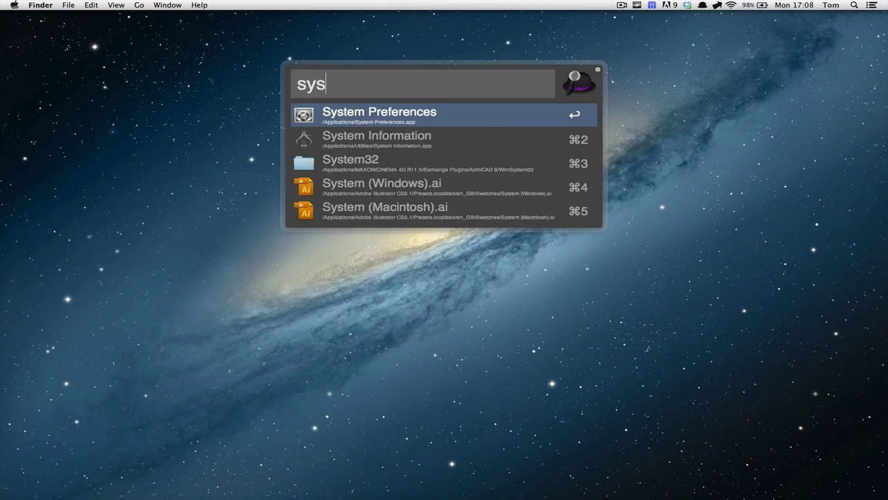
key(Return)
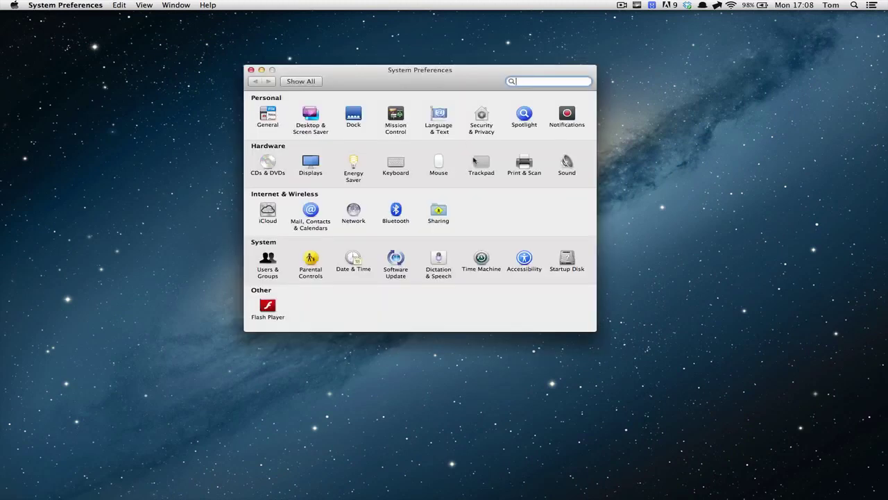
text(hot)
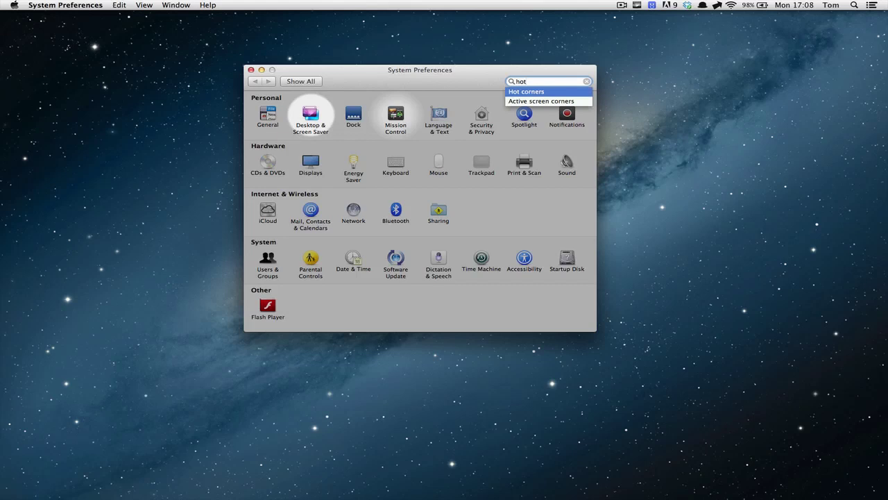
key(Return)
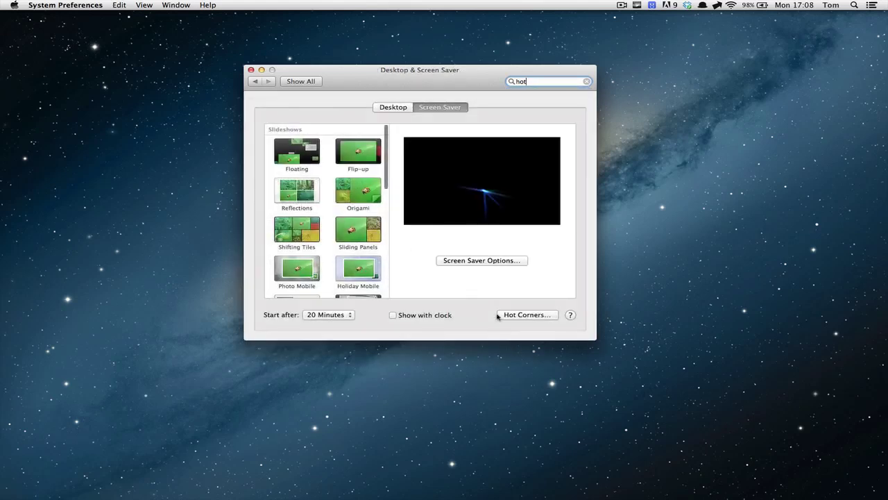
click(525, 316)
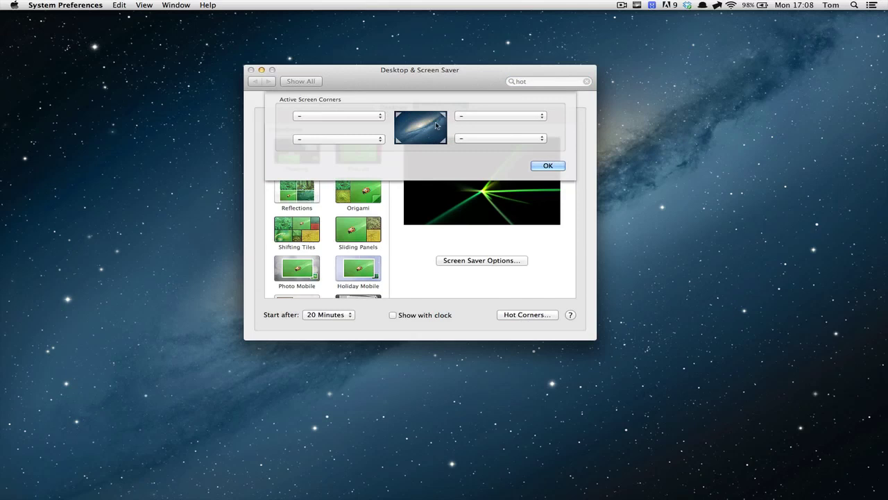
Assign Notification Center to the top-right active screen corner, accept the setting and close System Preferences.
click(474, 116)
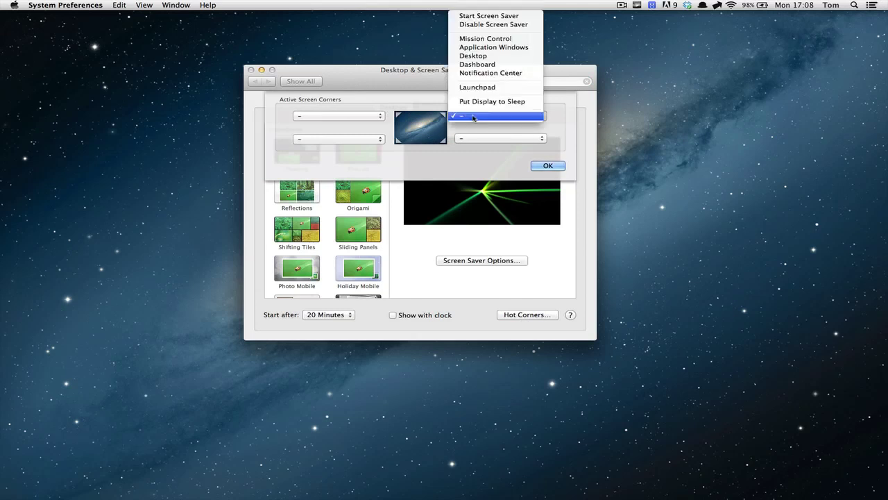
click(473, 118)
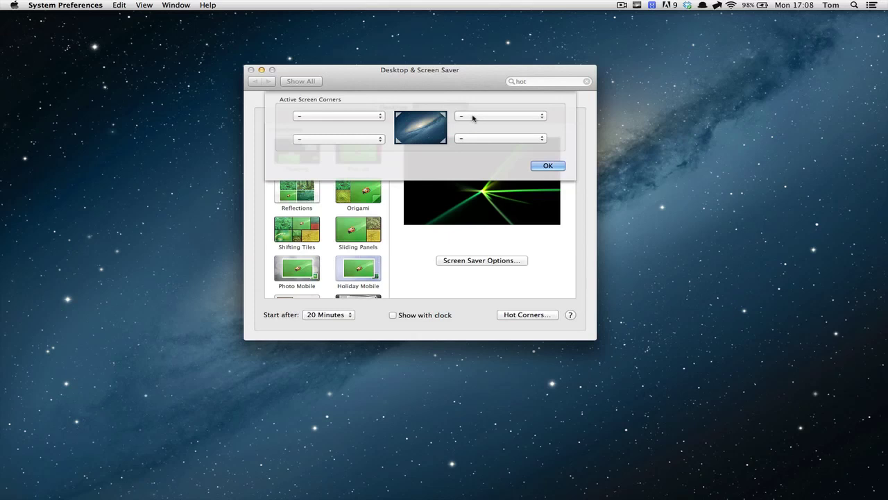
click(473, 117)
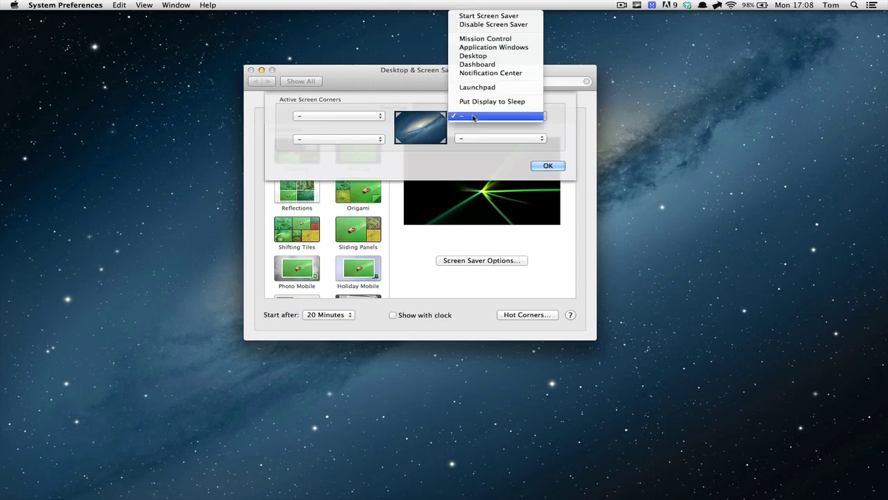
click(481, 73)
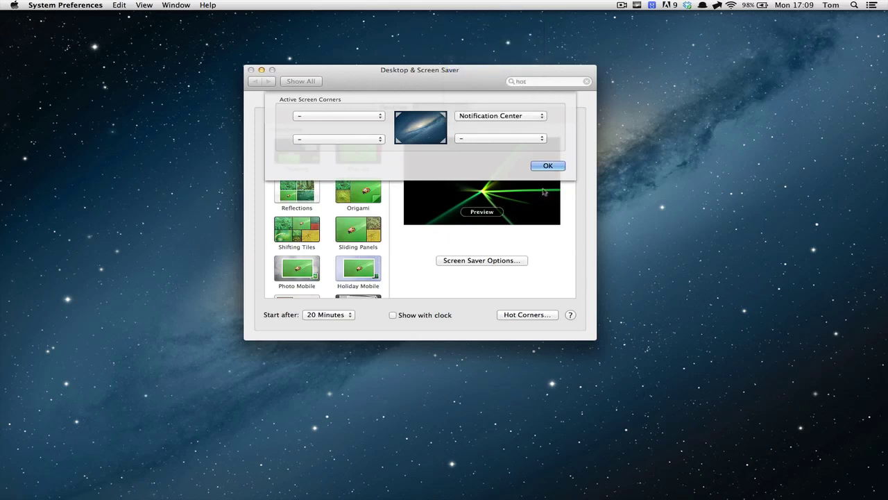
click(547, 165)
click(252, 70)
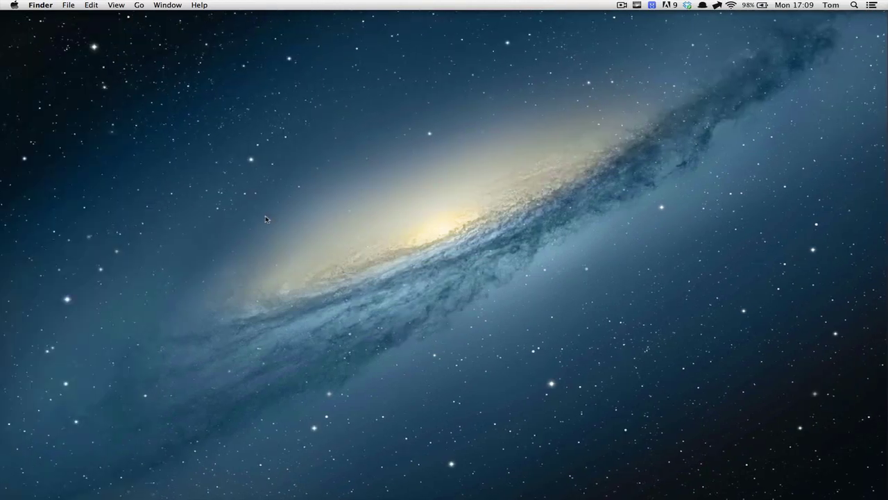
Test the top-right hot corner by repeatedly opening Notification Center with it and dismissing it.
mouse_move(887, 1)
click(334, 178)
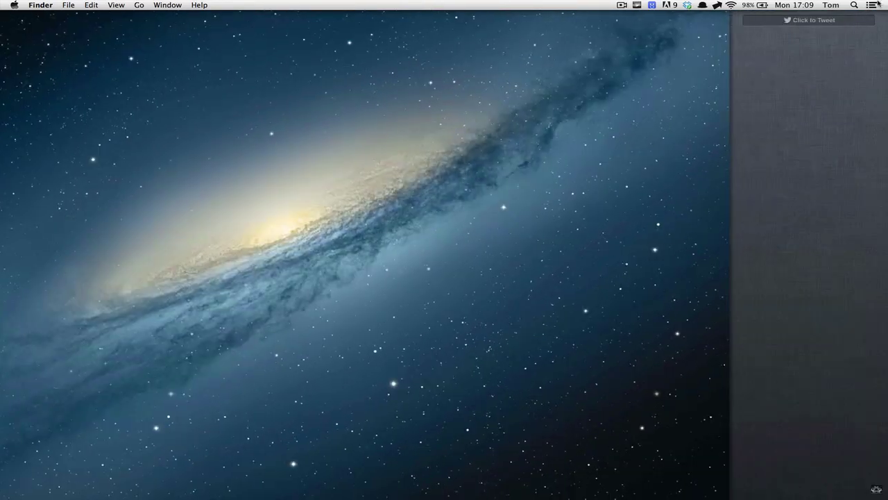
click(318, 160)
click(574, 149)
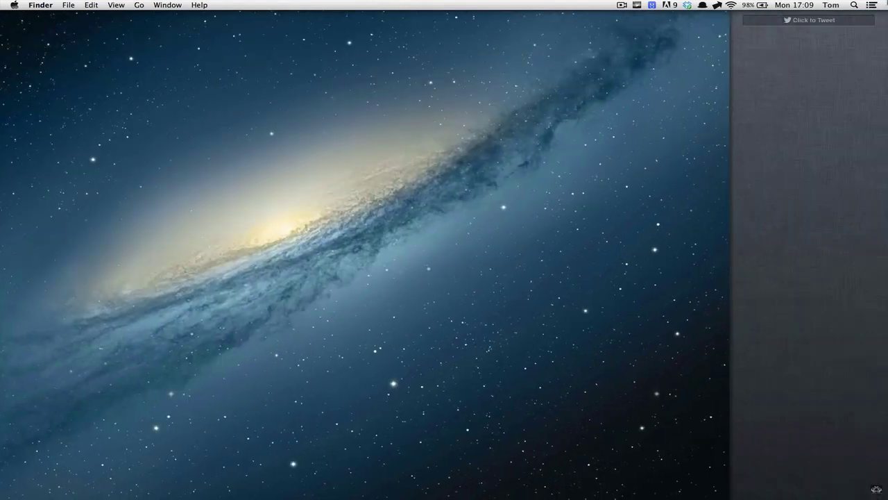
click(247, 149)
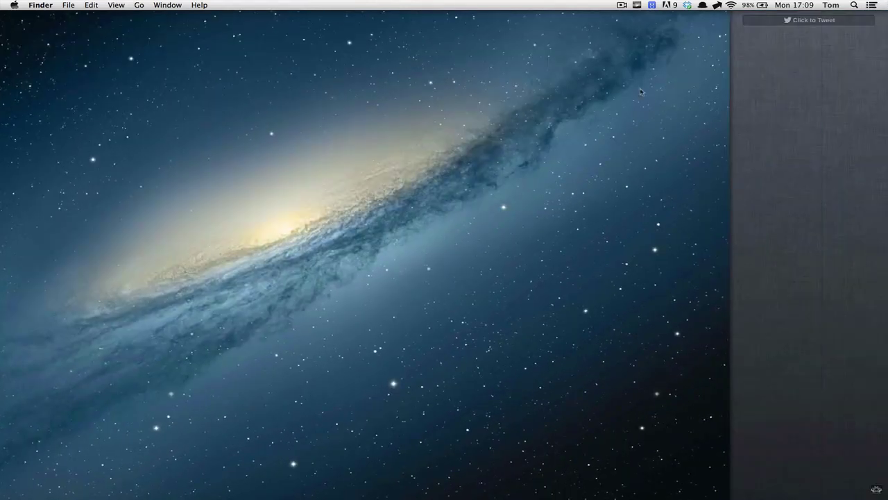
click(465, 151)
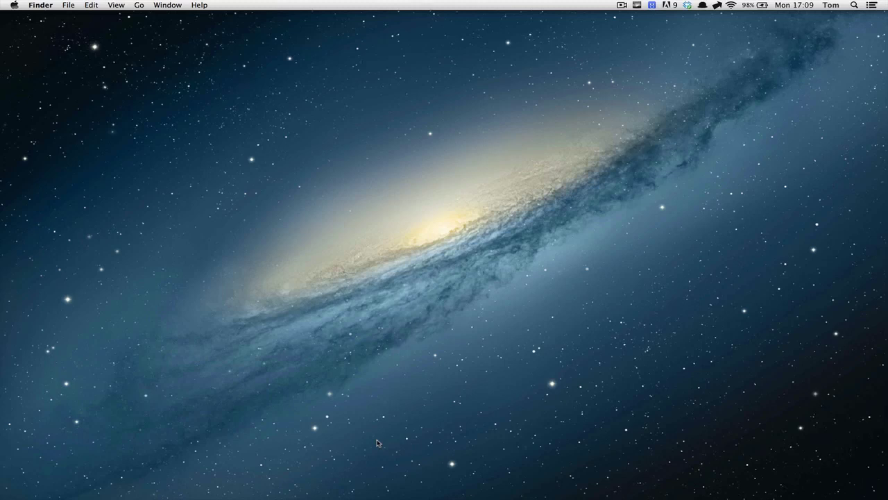
Compose and send a tweet reading "Test" from Notification Center.
click(871, 4)
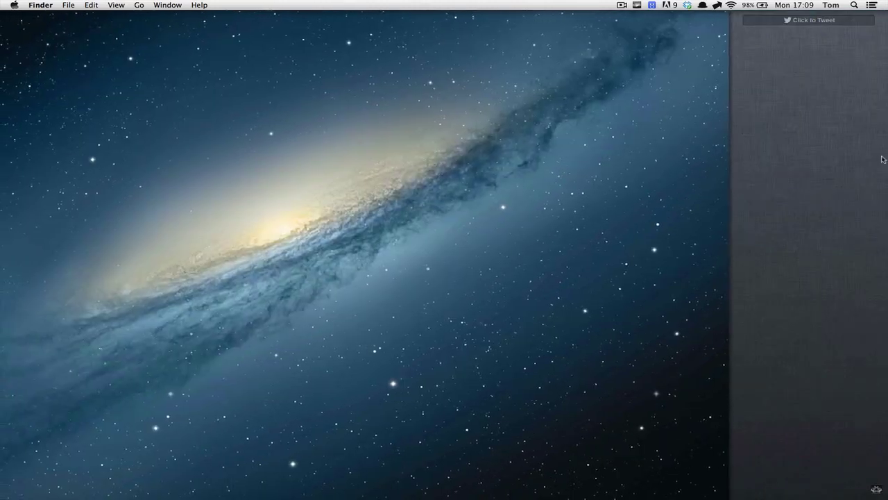
click(814, 21)
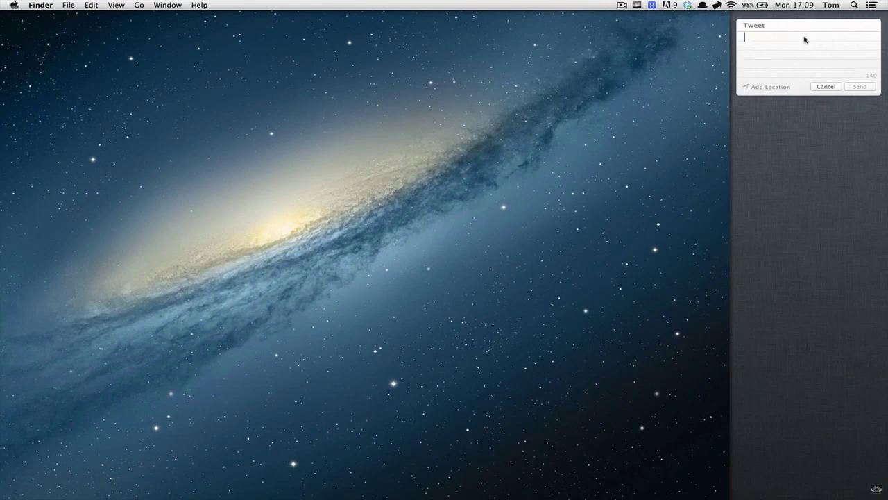
text(T)
key(BackSpace)
text(Test)
click(860, 86)
Switch to Tweetbot, check the timeline for the newly sent tweet and minimise the window.
mouse_move(449, 486)
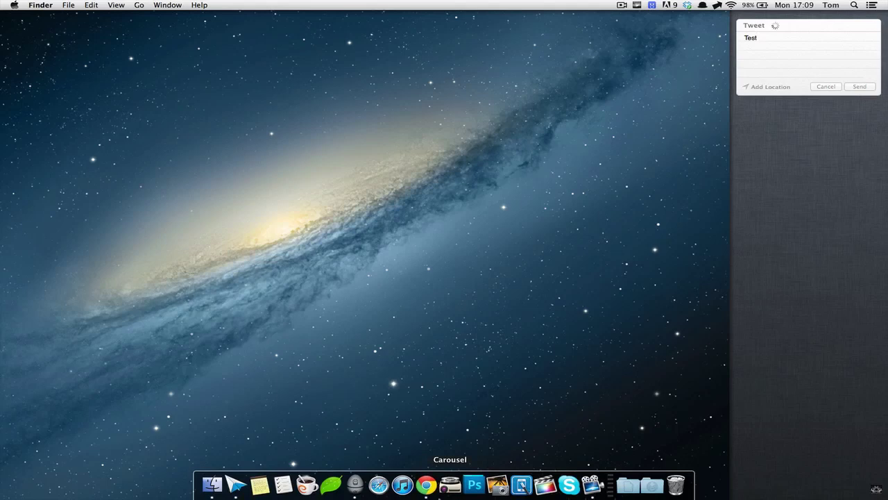
click(355, 485)
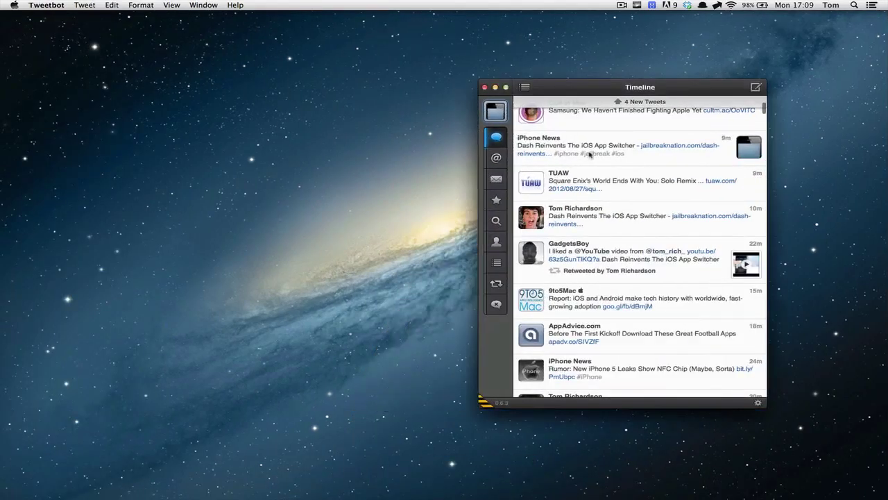
scroll(590, 154, up, 10)
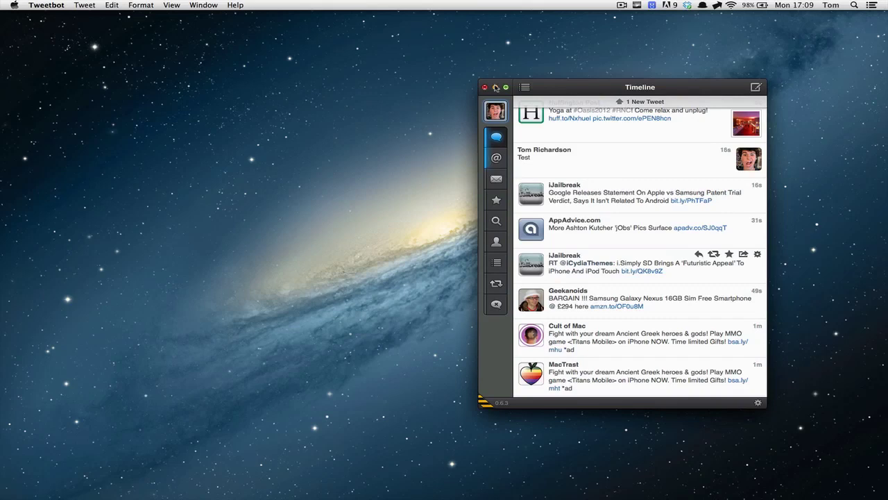
click(495, 87)
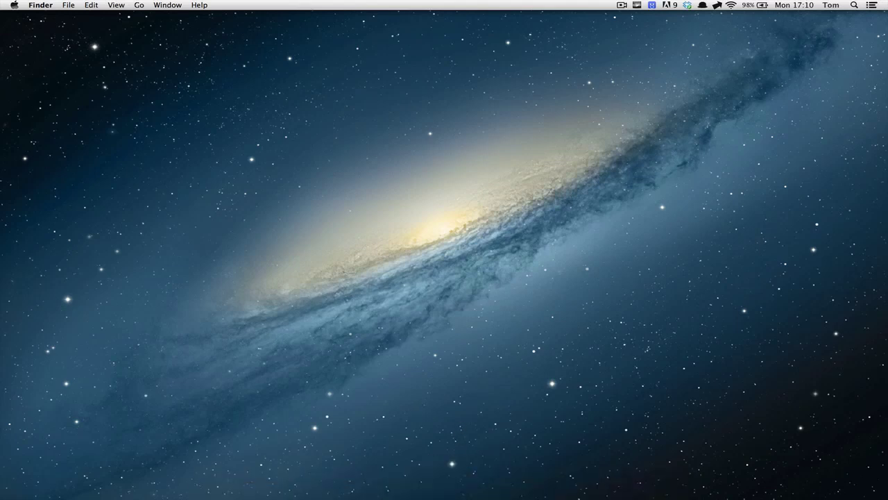
Launch coconutBattery from the downloaded files, approve opening it as an Internet download, and close its window.
mouse_move(579, 496)
mouse_move(546, 496)
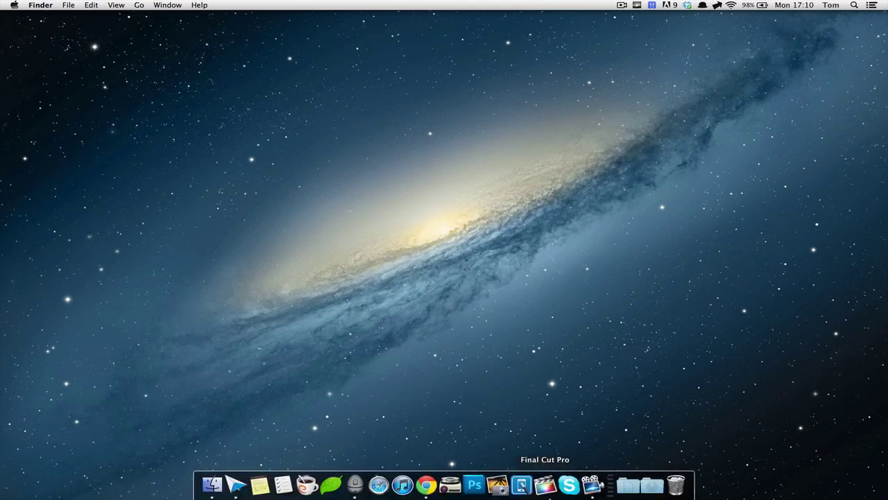
click(647, 495)
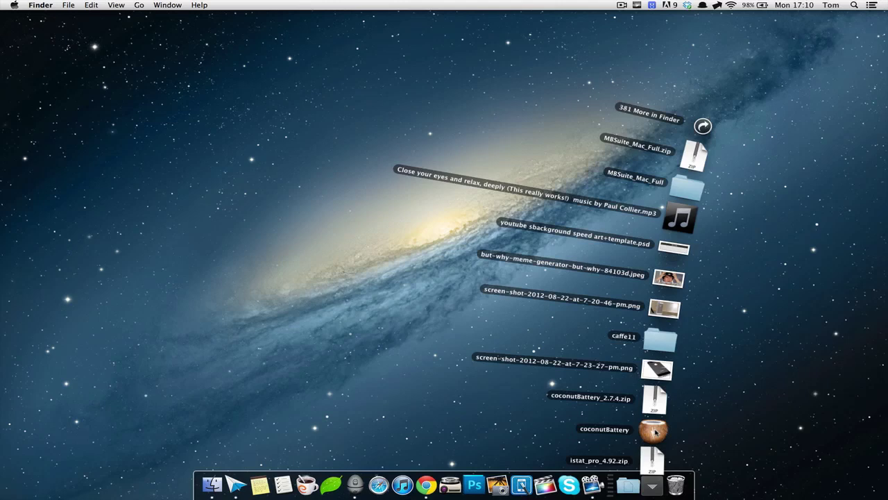
click(654, 432)
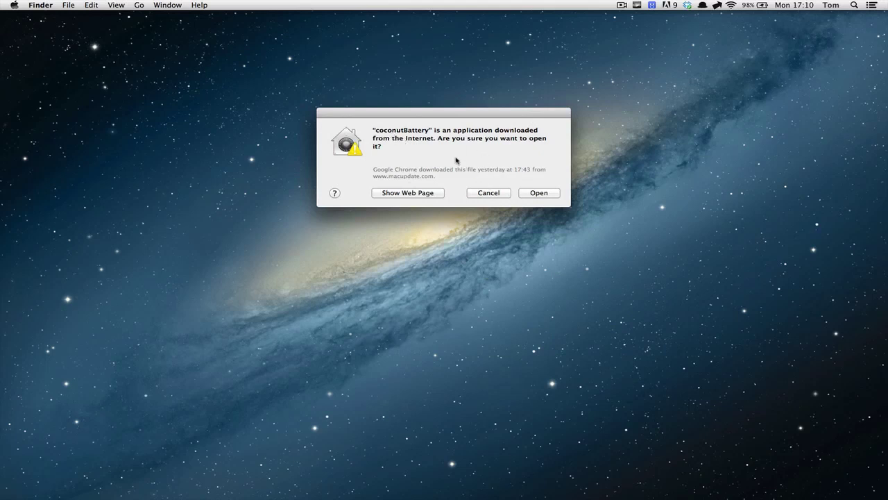
click(540, 193)
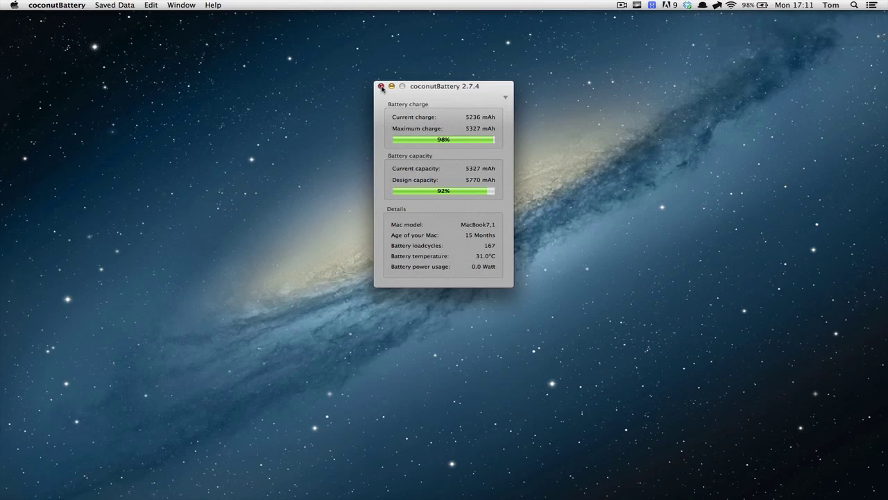
click(381, 88)
Open Notes, reposition its window and open the "ML Tips & Tricks" note in a separate window.
mouse_move(305, 494)
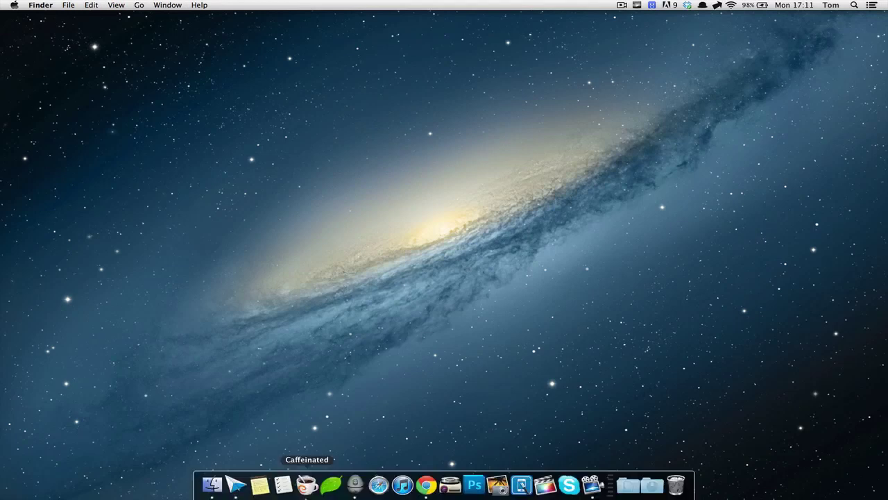
click(263, 493)
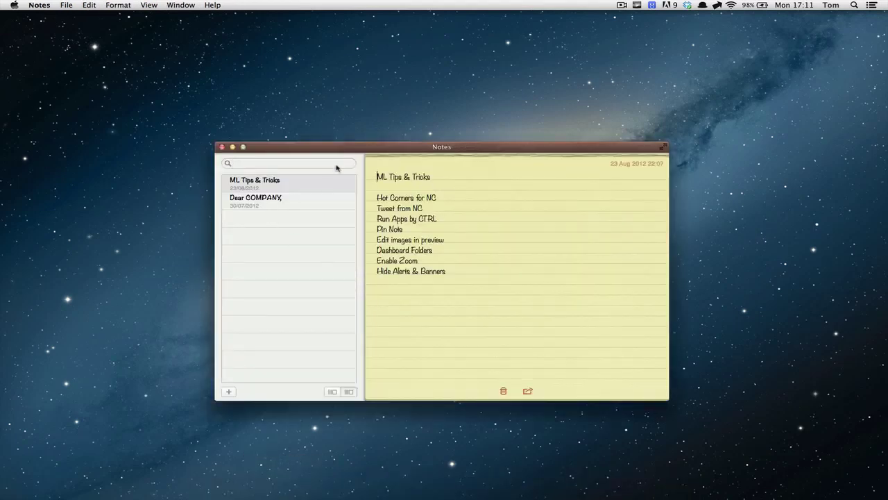
drag(359, 149, 347, 120)
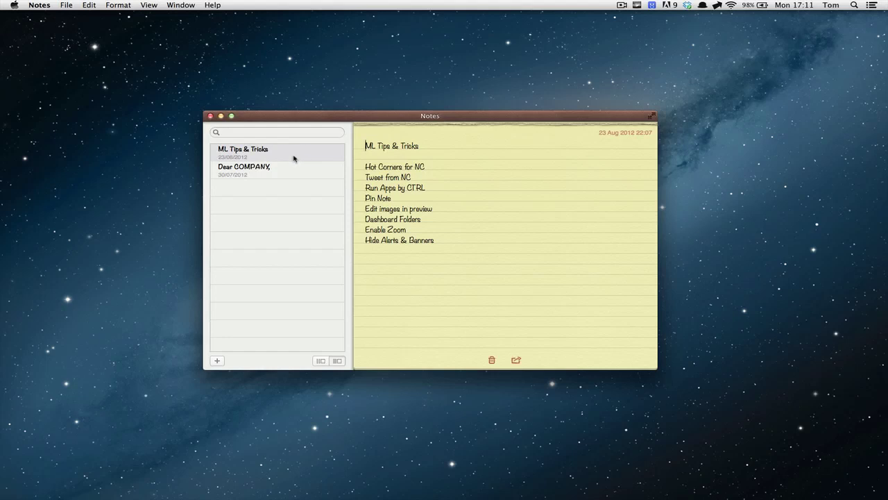
double_click(293, 159)
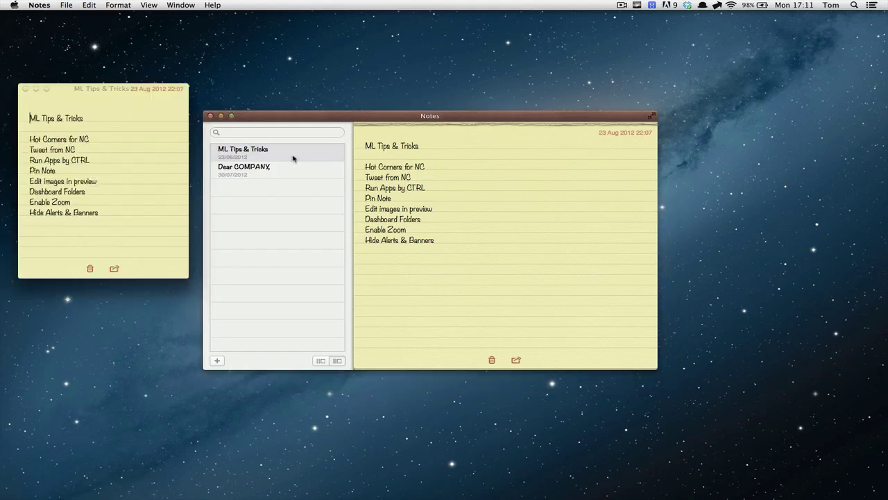
Close the main Notes window, and place the detached note in the desktop's upper-left corner, shrunk to fit its text.
click(211, 117)
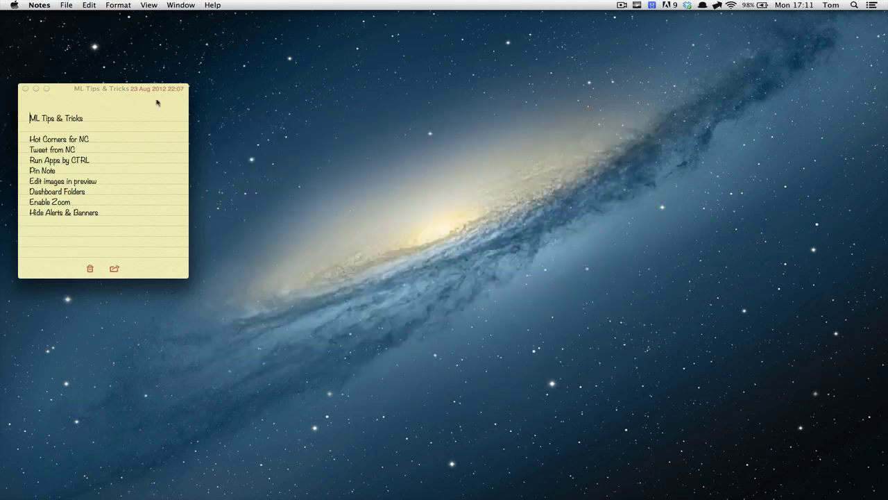
drag(148, 94, 133, 25)
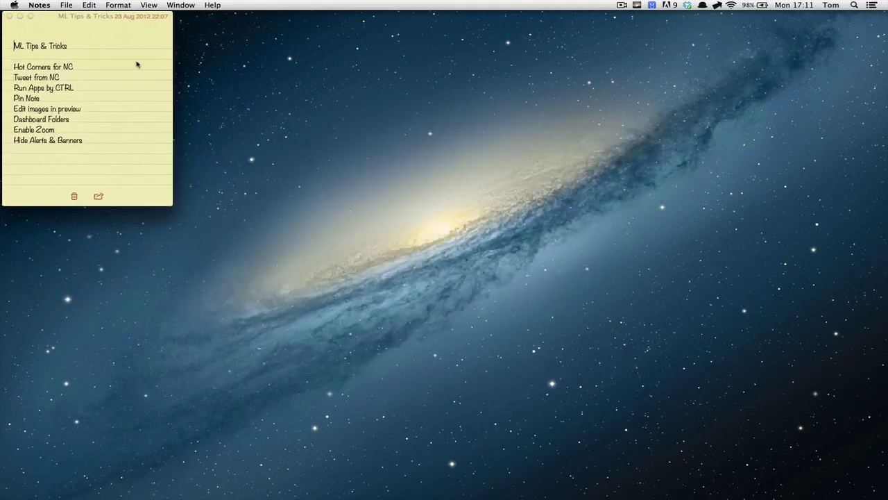
drag(175, 206, 94, 170)
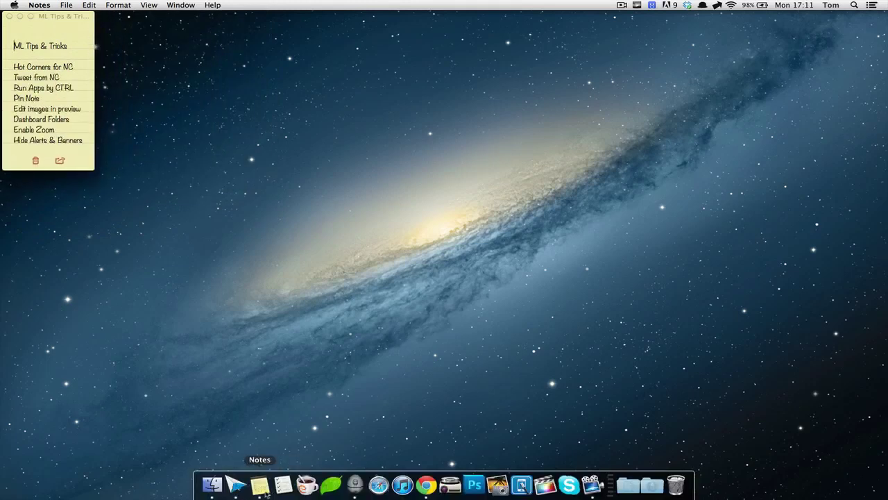
Quit Notes so that the detached note closes too.
right_click(264, 495)
click(267, 454)
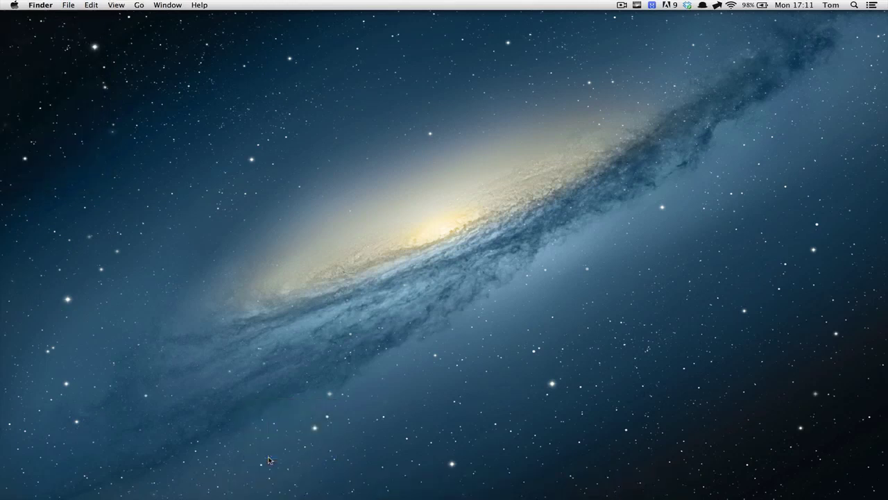
Open screen-shot-2012-08-22-at-7-20-46-pm.png from Downloads in Preview and move its window slightly away from the desktop's corner.
mouse_move(263, 497)
mouse_move(379, 495)
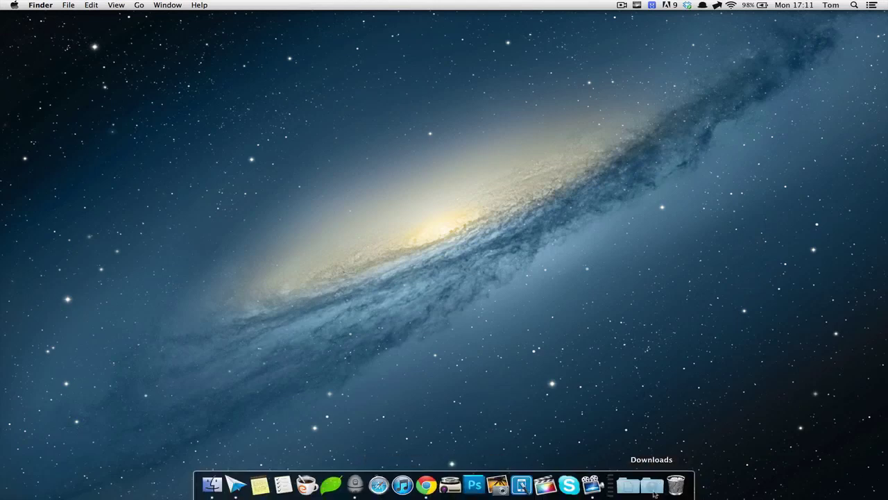
click(653, 488)
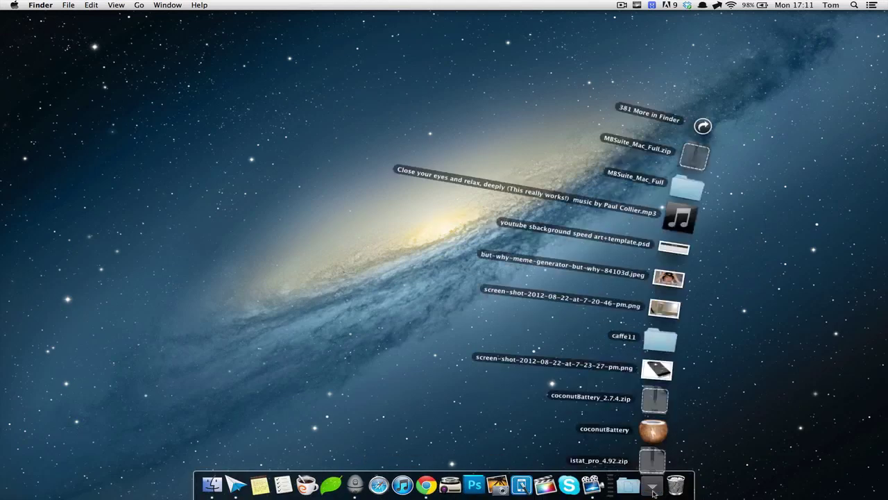
click(664, 310)
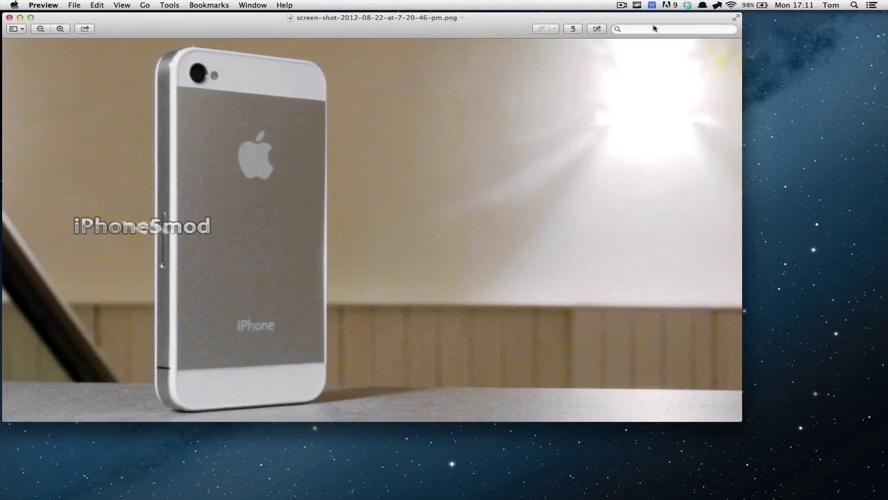
drag(516, 23, 536, 36)
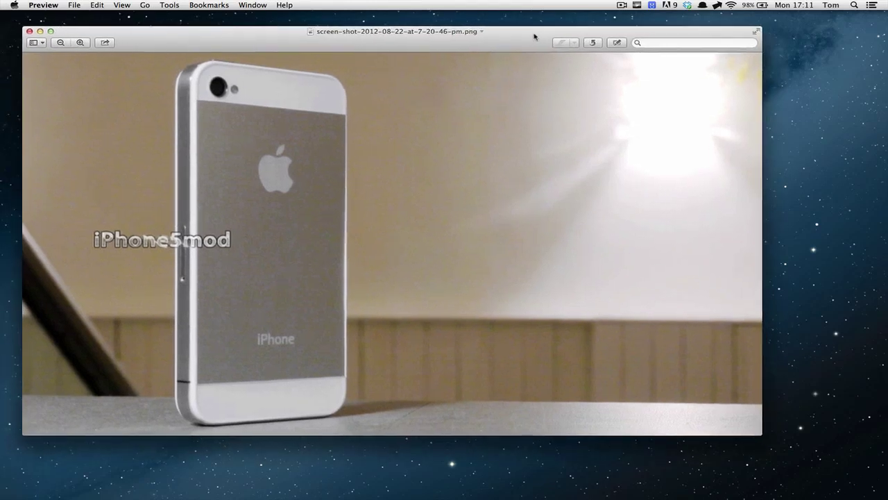
Show Preview's editing tools, view the image dimension options, and dismiss them without changing the size.
click(620, 46)
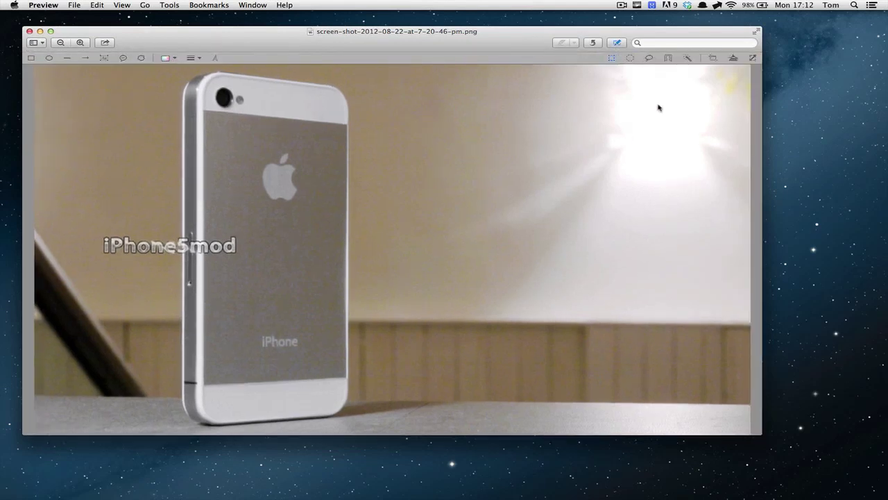
click(753, 59)
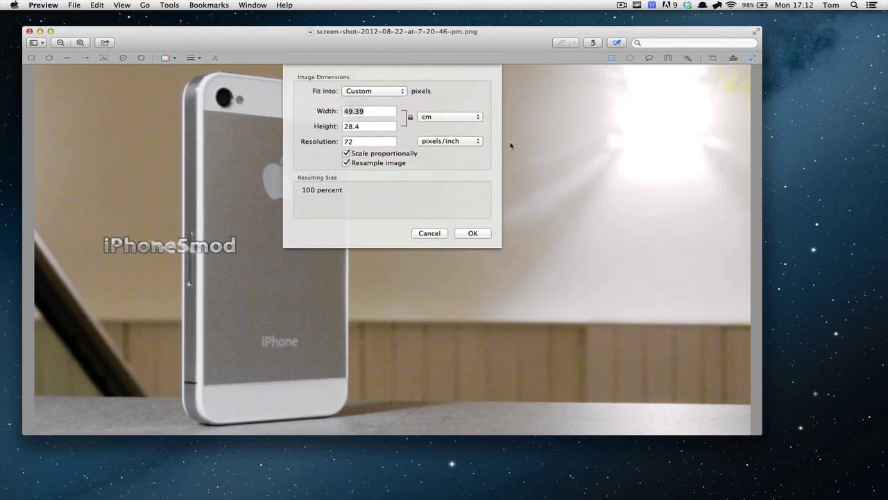
click(429, 233)
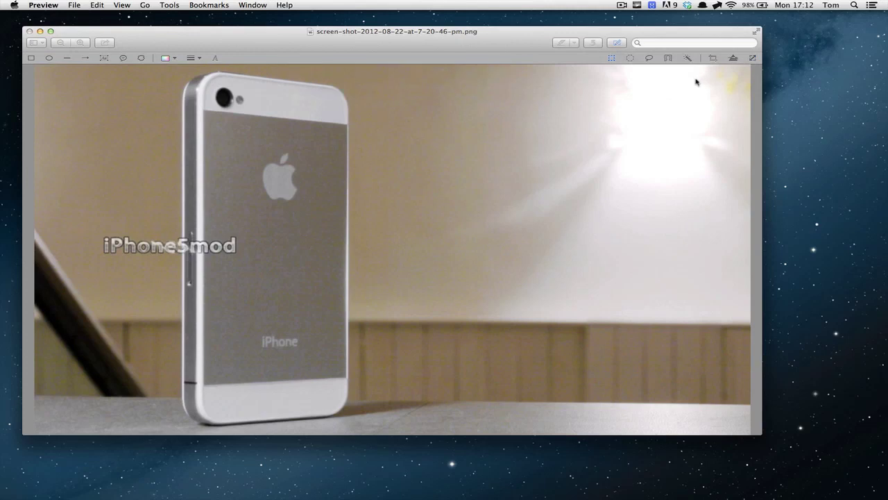
Lower the image's exposure slightly, shift the histogram's white point inward, and close the Adjust Color controls.
click(733, 58)
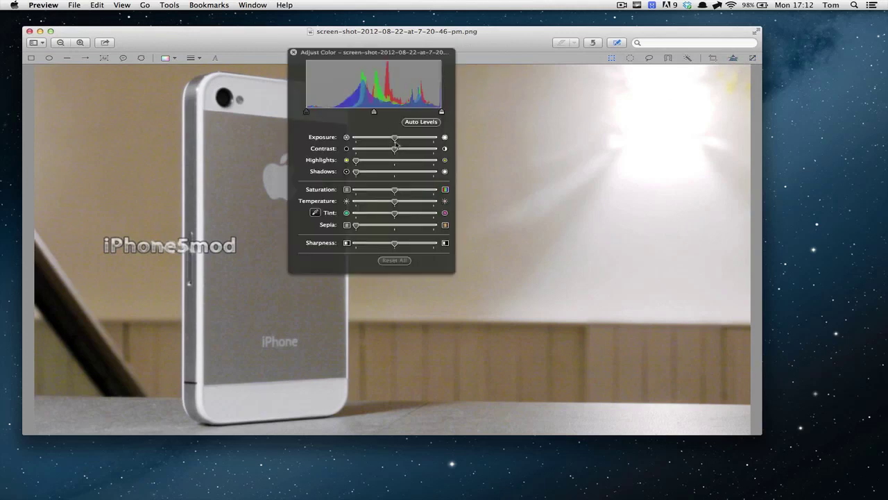
mouse_move(397, 138)
mouse_down()
mouse_move(375, 143)
mouse_move(404, 143)
mouse_move(387, 146)
mouse_up()
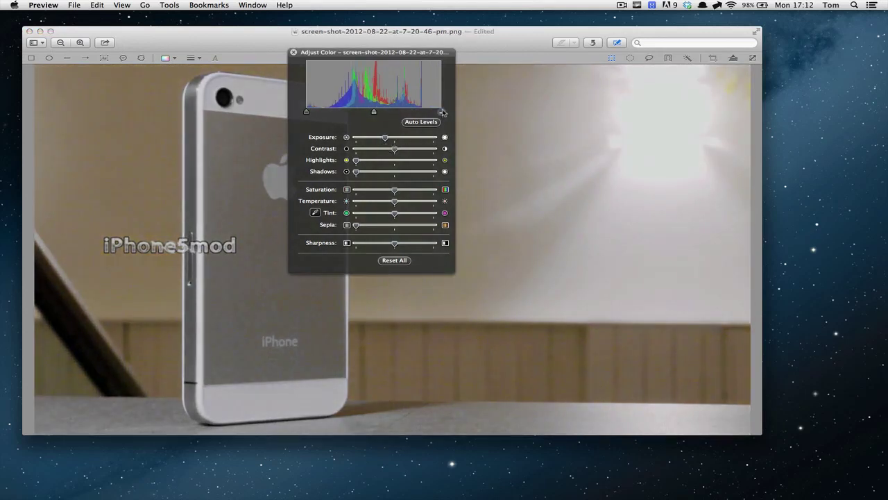
mouse_move(442, 112)
mouse_down()
mouse_move(374, 112)
mouse_move(424, 111)
mouse_up()
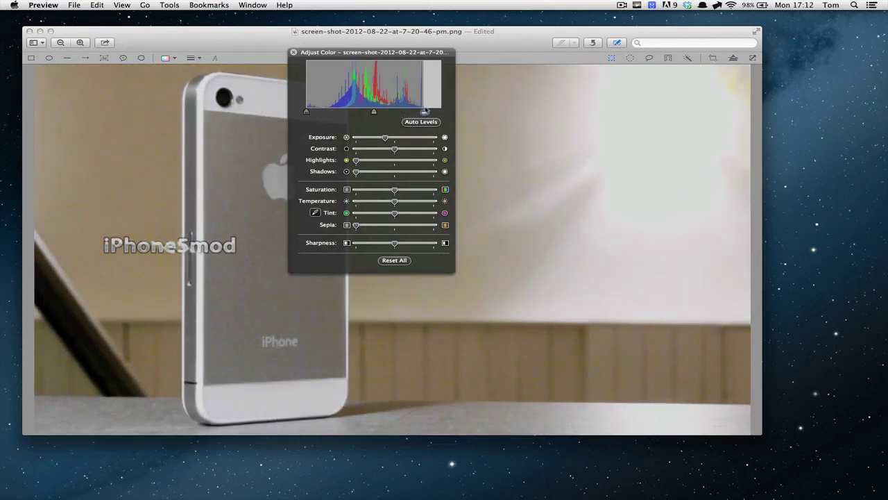
drag(310, 58, 310, 79)
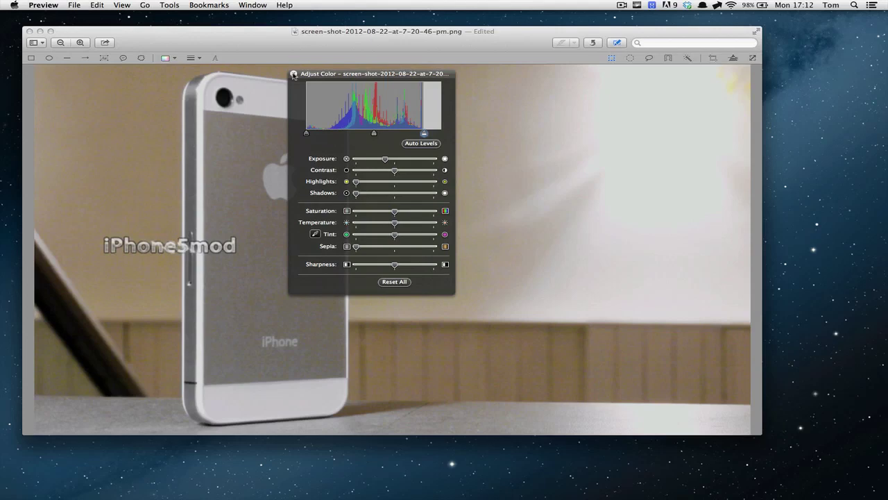
click(293, 74)
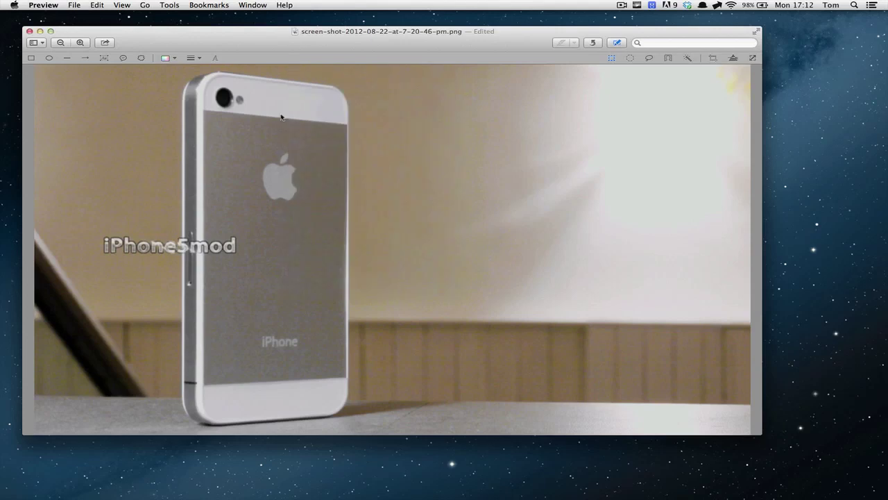
Open Dashboard's widget collection, group the Weather and Web Clip widgets into a folder, and close the folder.
key(F12)
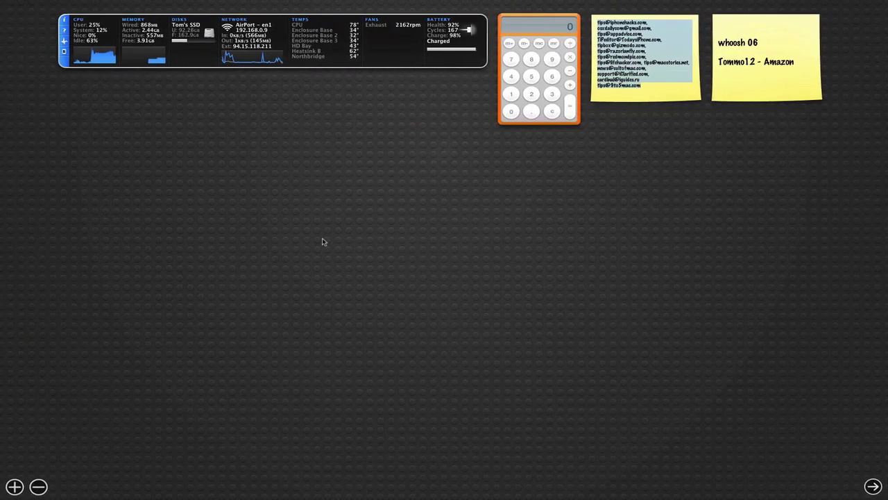
click(673, 93)
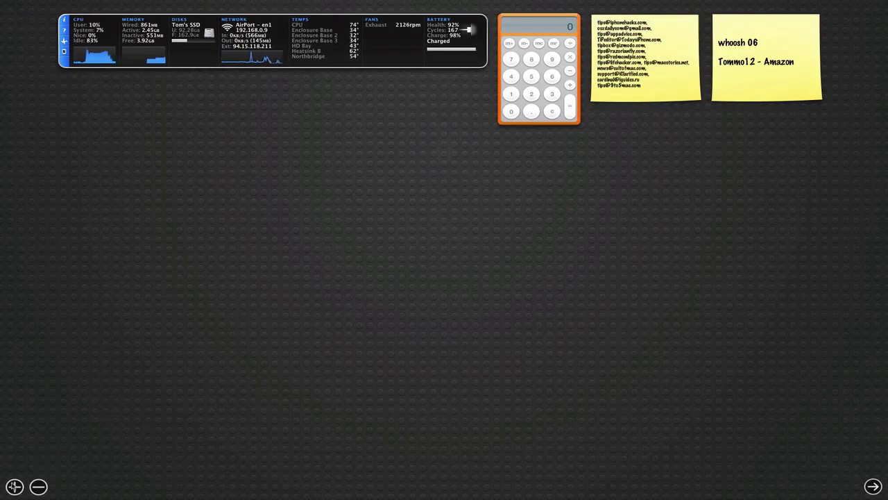
click(15, 486)
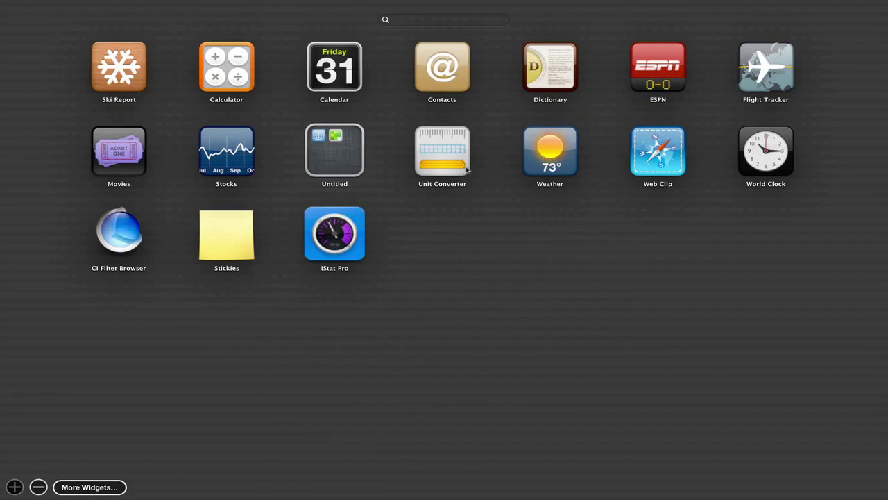
click(550, 164)
drag(551, 165, 659, 157)
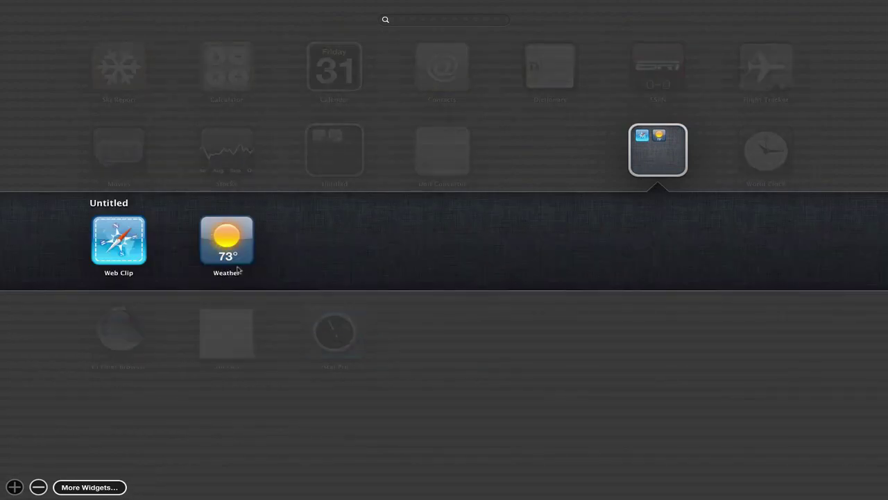
click(536, 170)
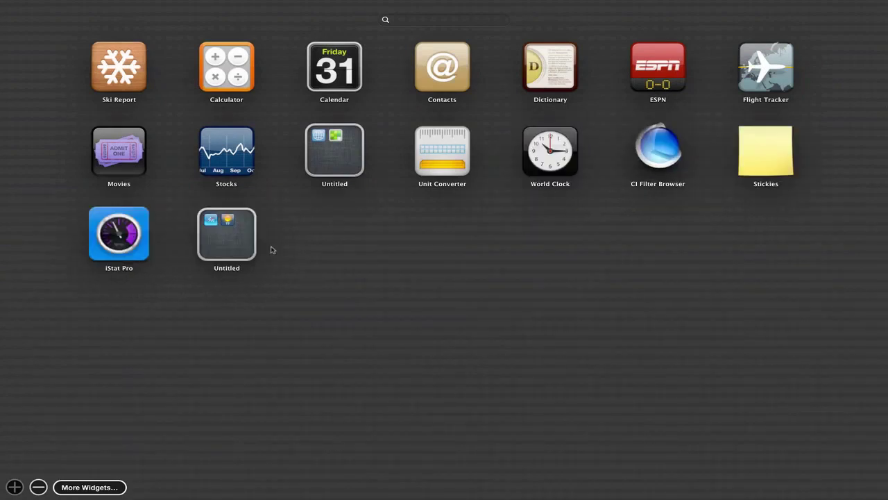
click(272, 250)
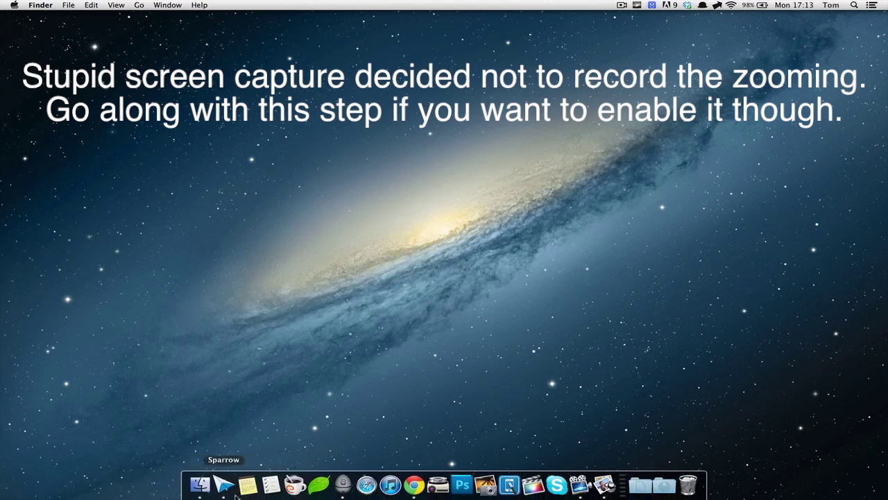
Search System Preferences for "acc", review Accessibility's Zoom options for the scroll gesture with modifier keys, and close the window.
click(18, 6)
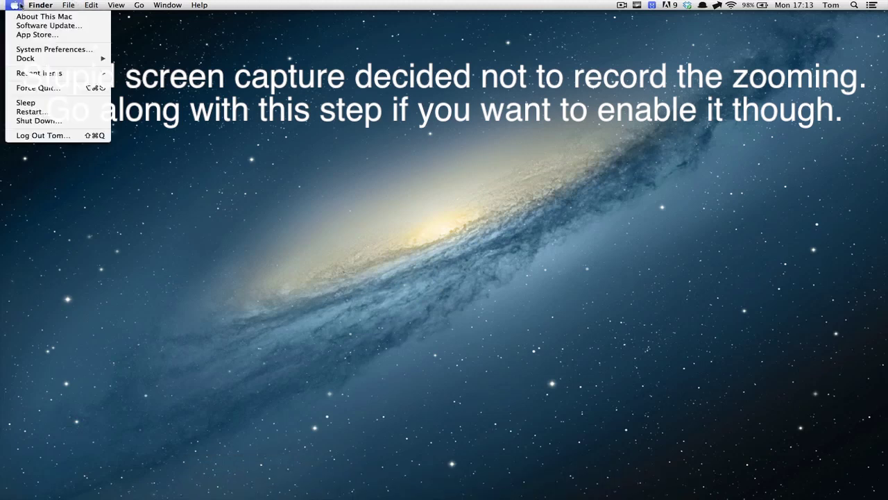
click(48, 50)
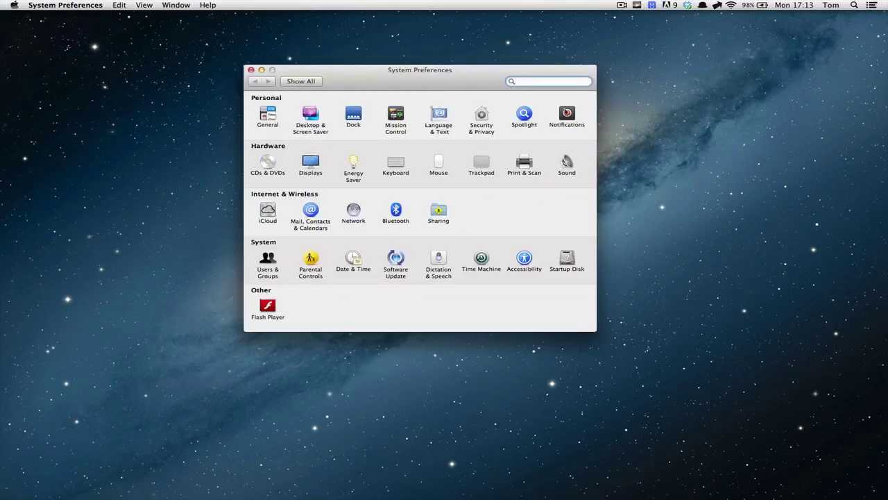
text(acc)
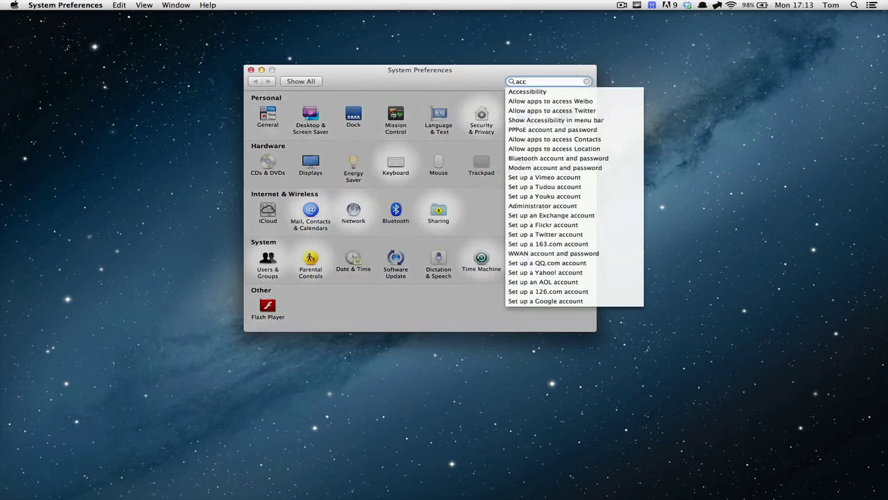
key(Down)
key(Return)
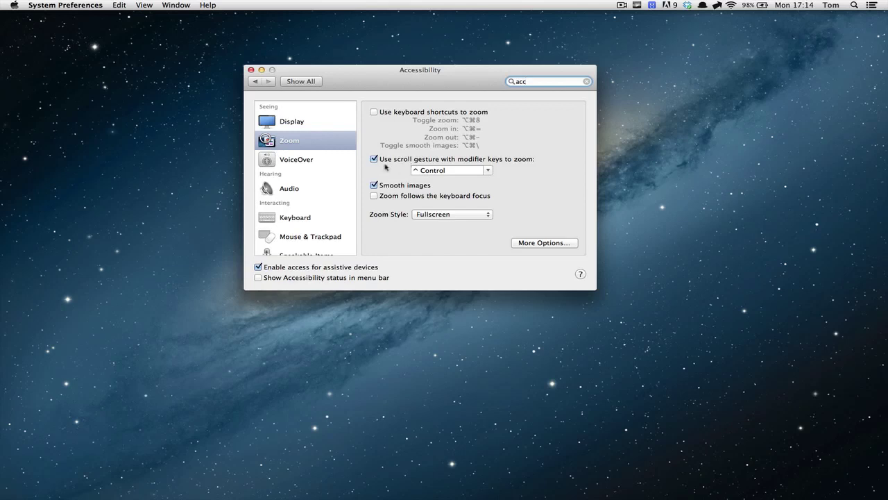
click(251, 71)
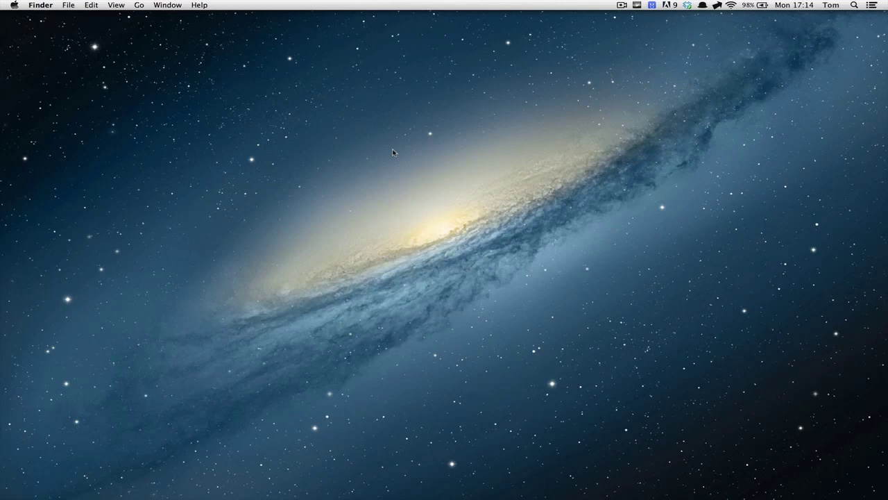
Clear the Tweetbot notifications in Notification Center, and switch Show Alerts and Banners off and back on before closing it.
scroll(393, 152, left, 5)
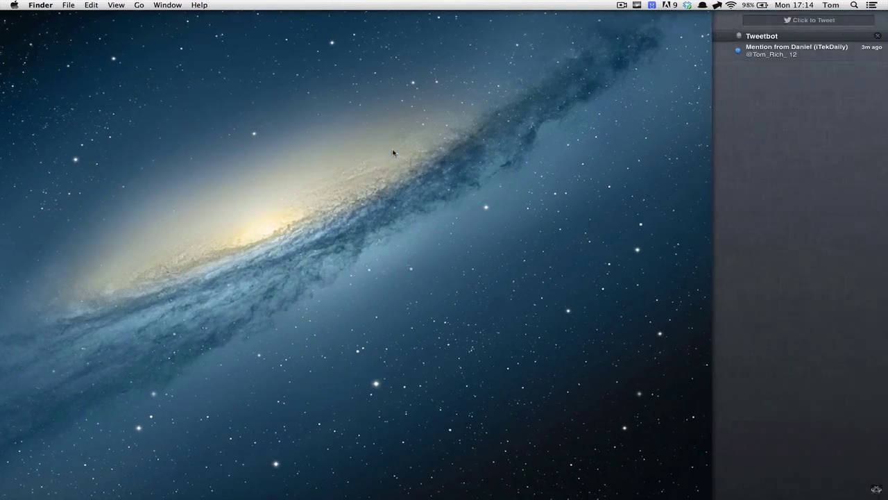
click(877, 36)
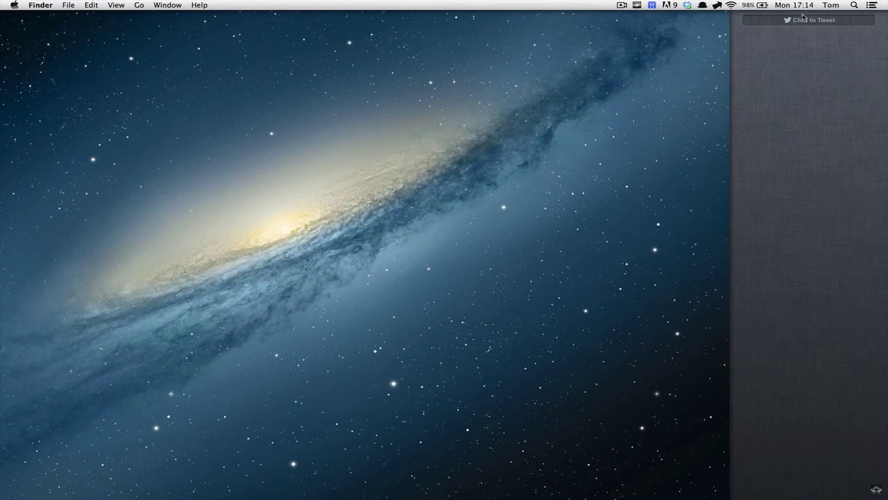
scroll(805, 15, up, 3)
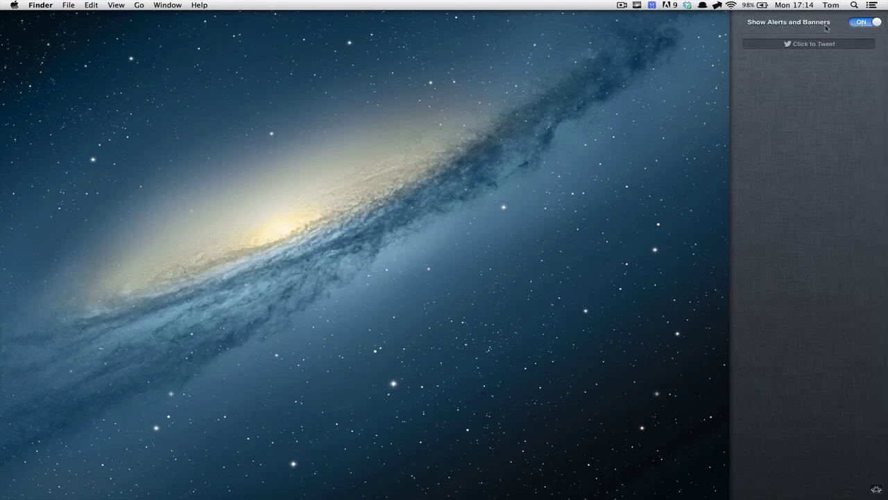
click(876, 26)
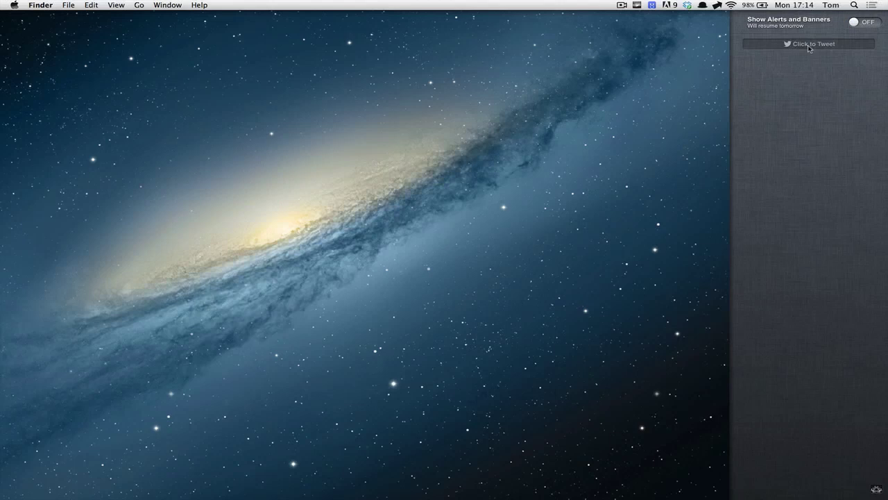
drag(855, 22, 884, 24)
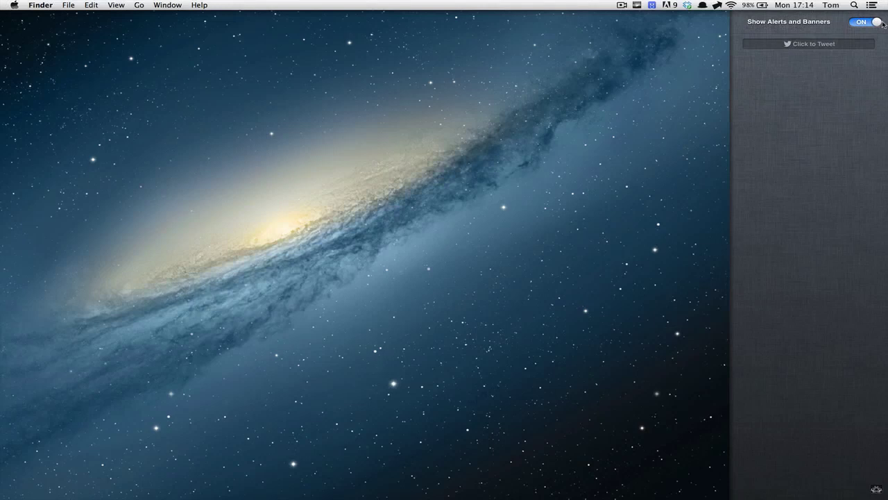
click(574, 92)
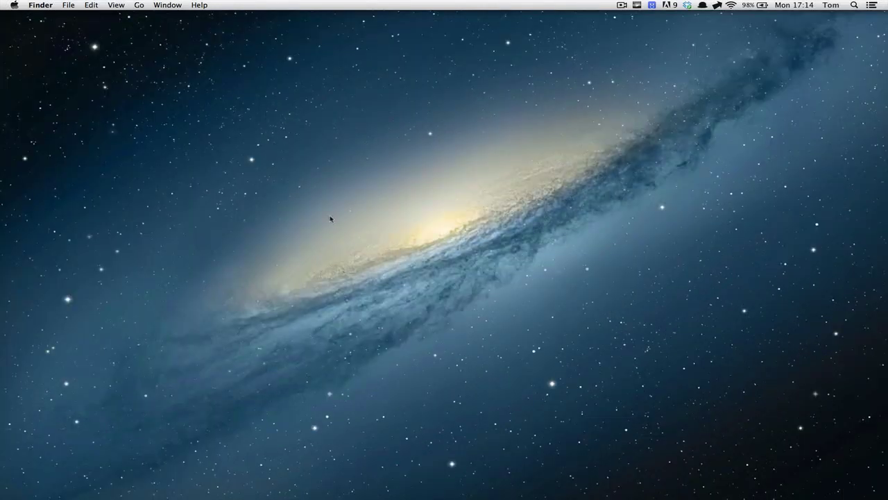